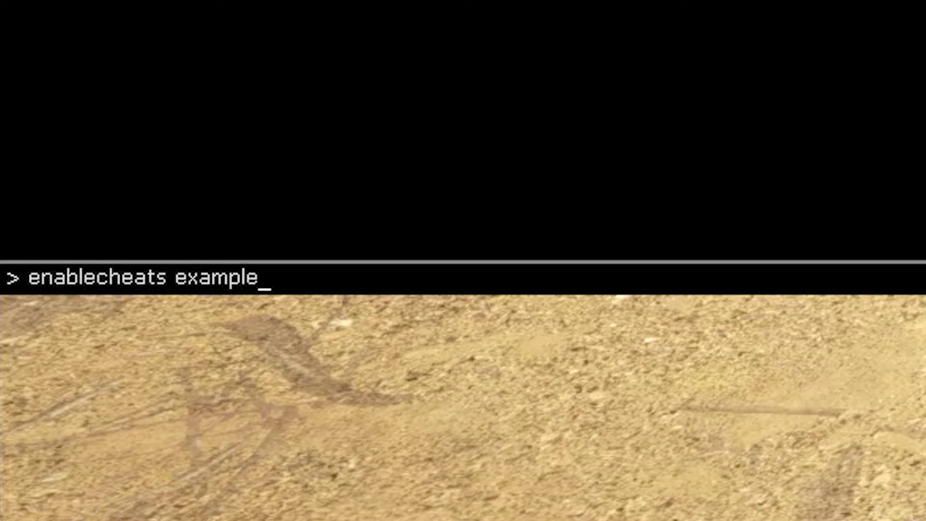
# Enter the enablecheats command followed by the server's admin password in the console.
pyautogui.write('s')
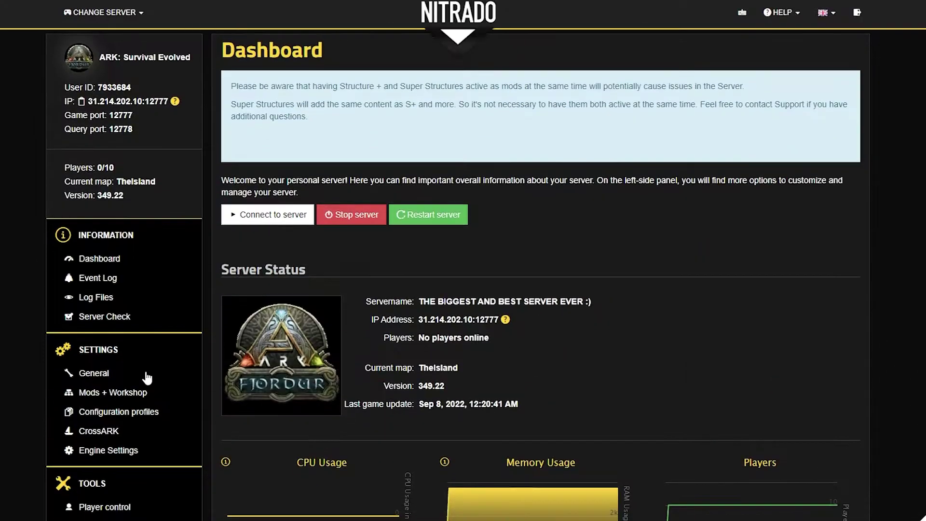
# Open General settings and scroll through config mode, base settings, PvE options and multipliers.
pyautogui.scroll(-1, 147, 378)
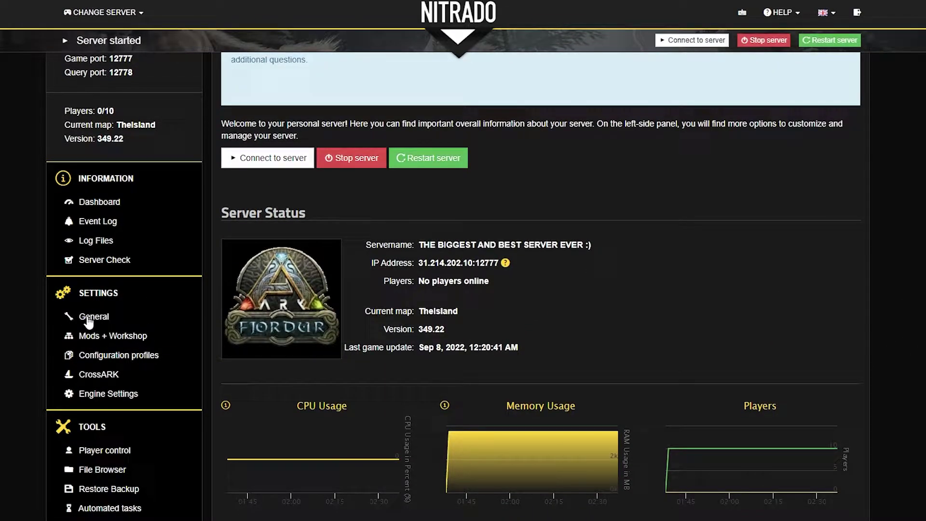
pyautogui.click(94, 319)
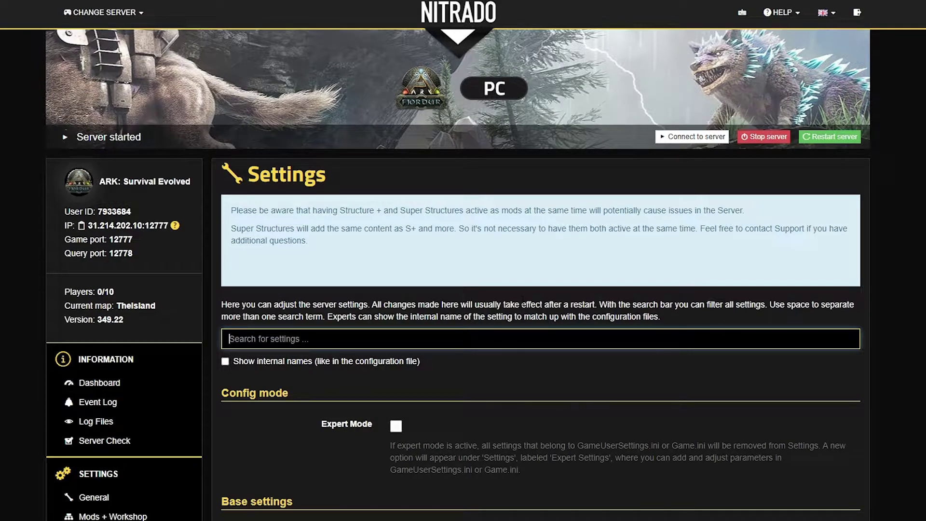
pyautogui.scroll(-20, 418, 262)
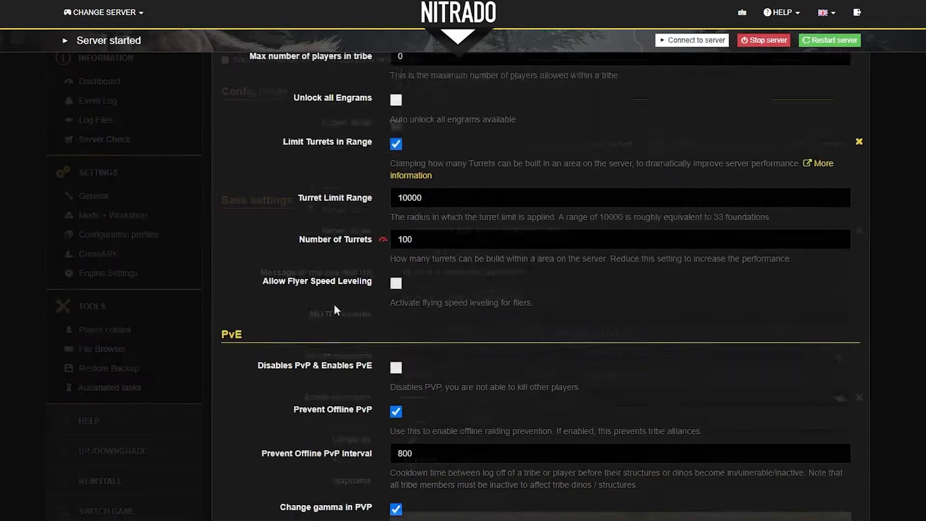
pyautogui.scroll(-20, 345, 303)
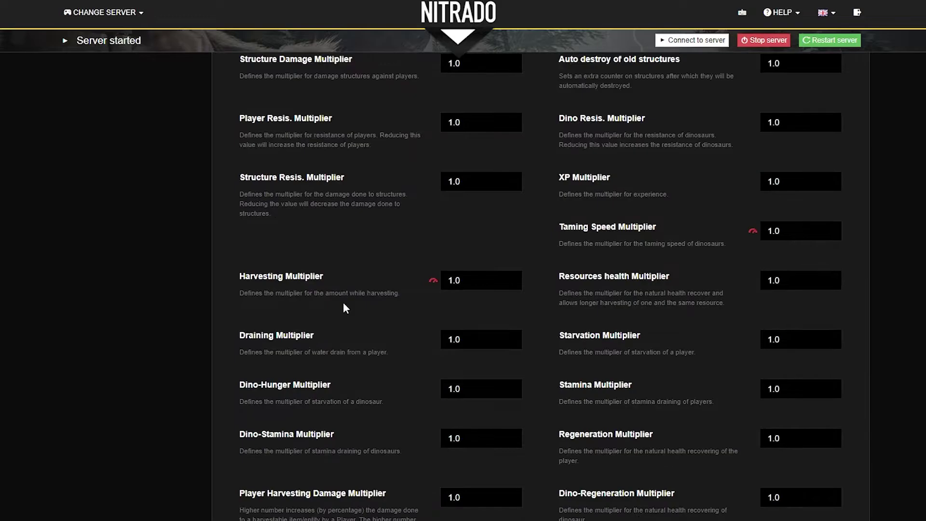
pyautogui.scroll(-15, 390, 324)
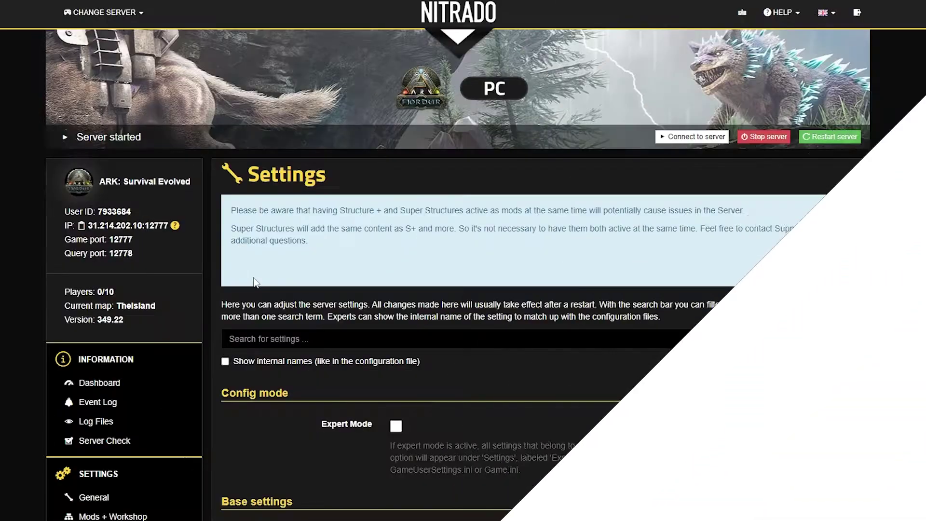
# Browse the file browser down to arkse/ShooterGame/Saved/Config/WindowsServer.
pyautogui.scroll(-6, 217, 282)
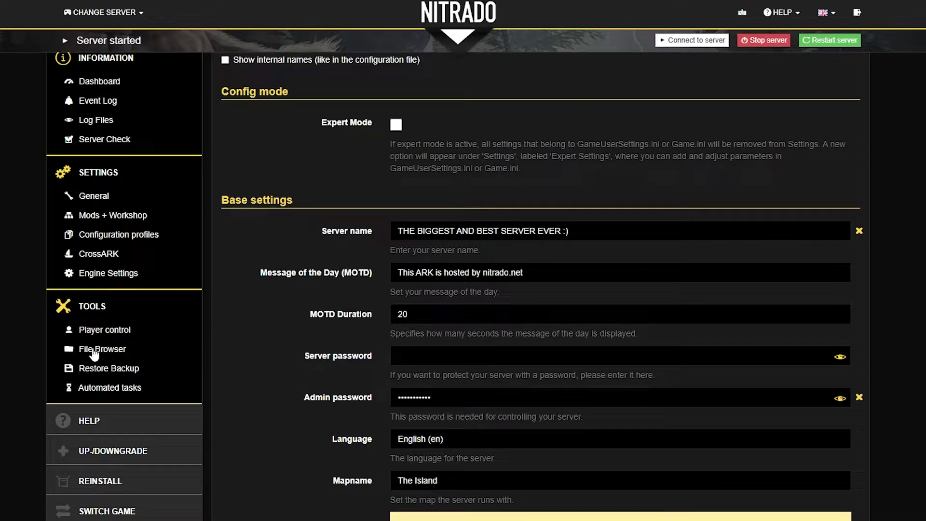
pyautogui.click(112, 353)
pyautogui.scroll(-3, 453, 260)
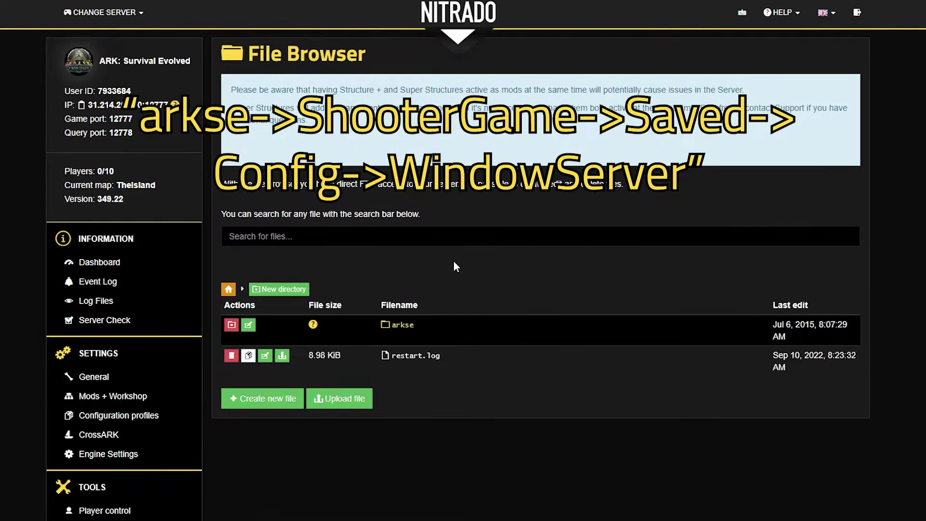
pyautogui.click(425, 345)
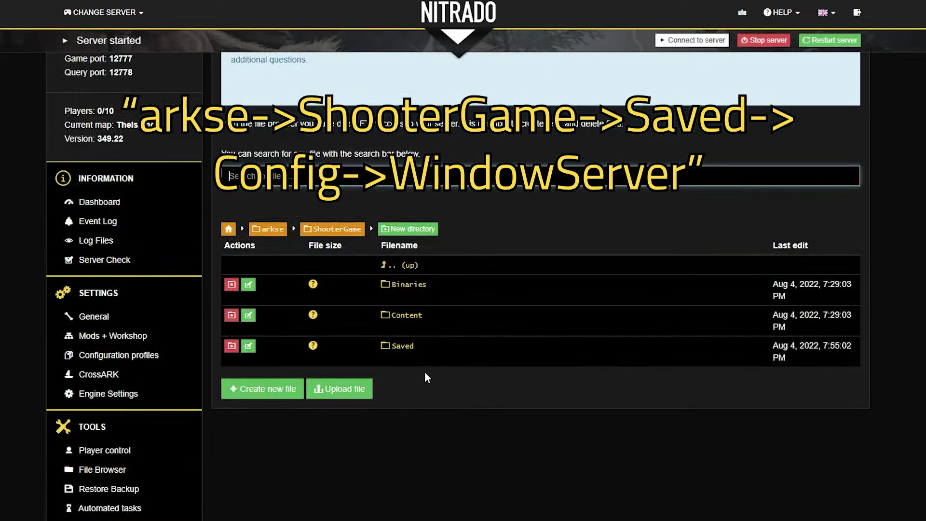
pyautogui.click(415, 345)
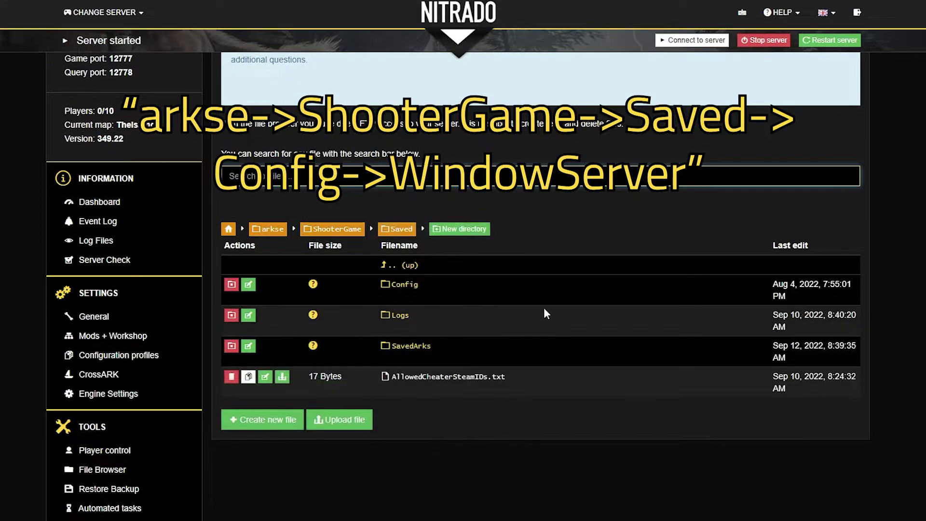
pyautogui.click(464, 289)
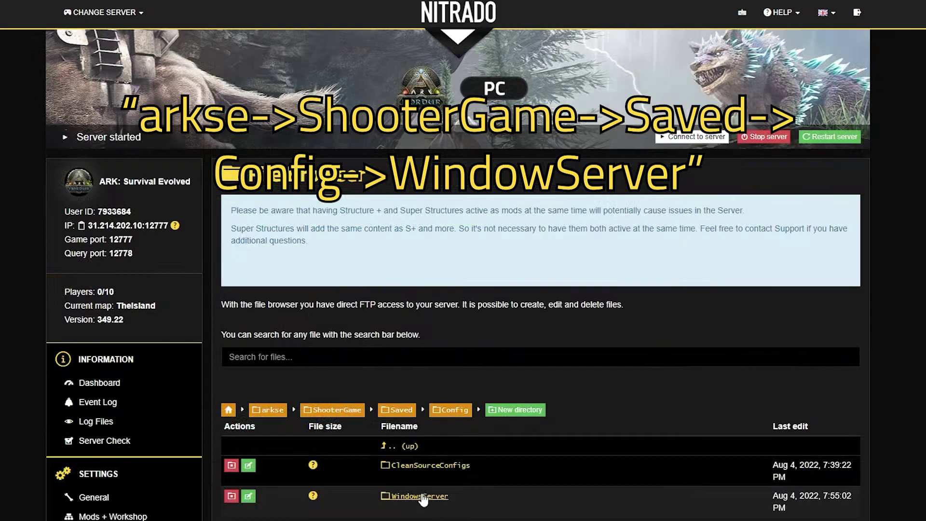
pyautogui.click(422, 496)
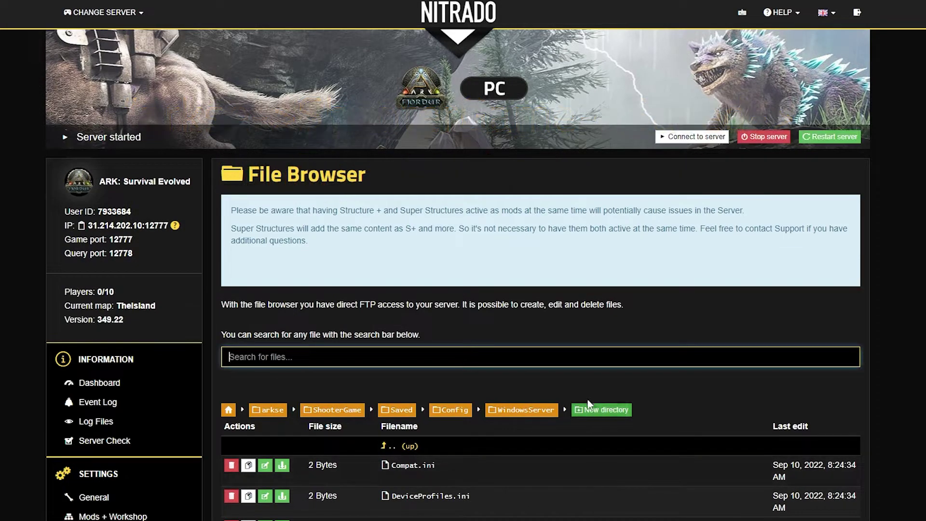
pyautogui.scroll(-5, 470, 390)
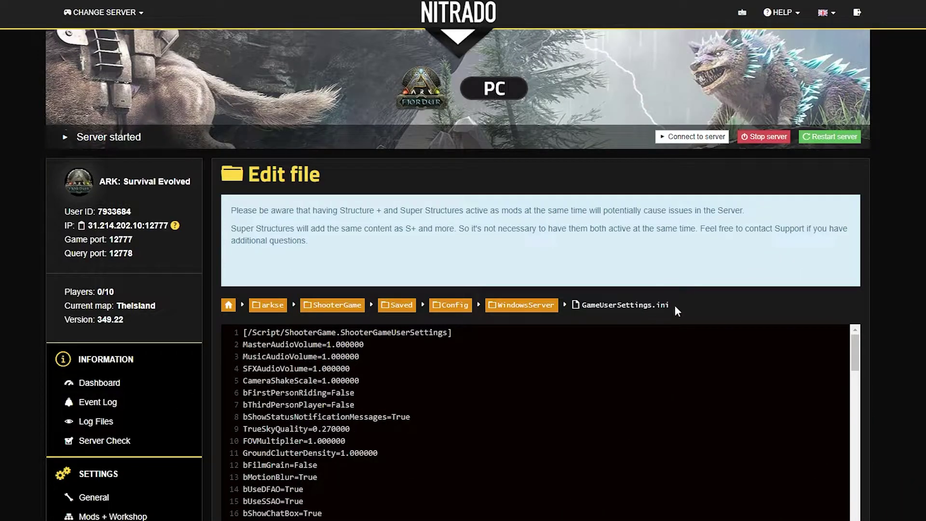
pyautogui.scroll(-4, 892, 258)
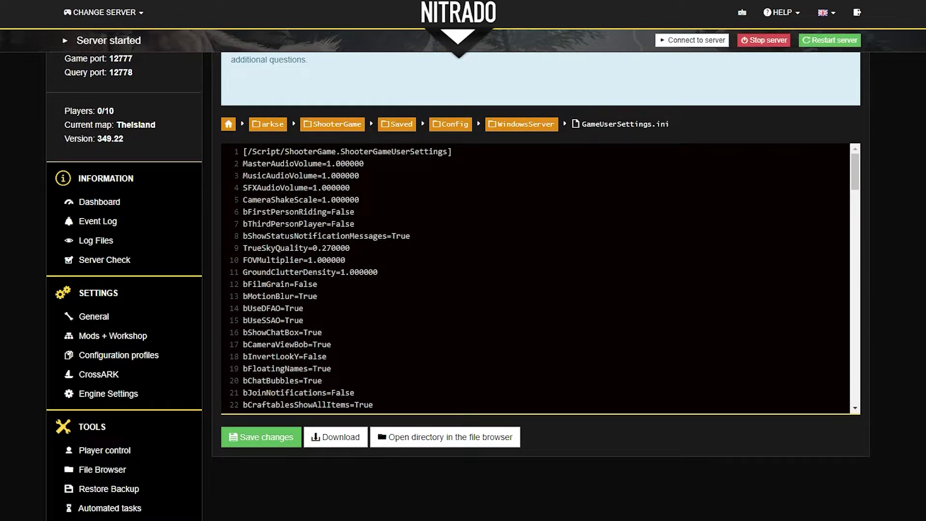
pyautogui.scroll(1, 890, 275)
pyautogui.scroll(-4, 535, 338)
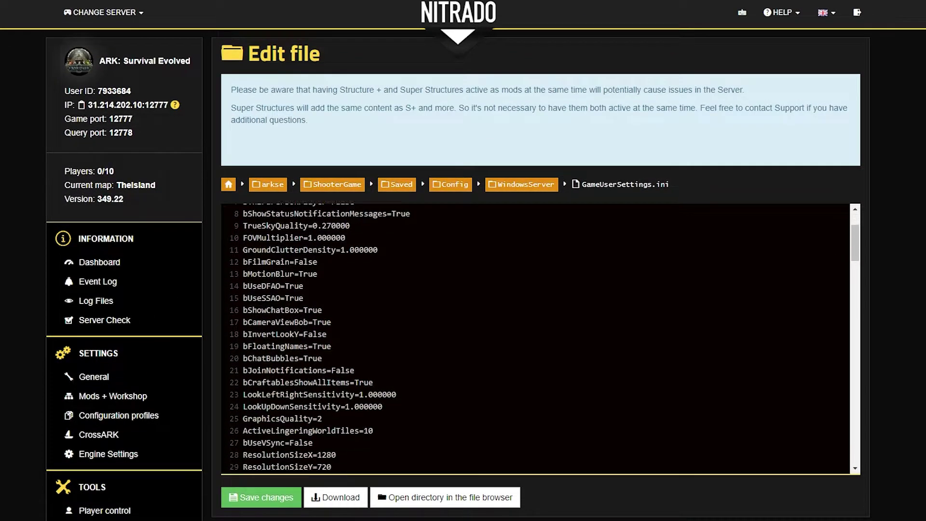
pyautogui.scroll(-4, 535, 338)
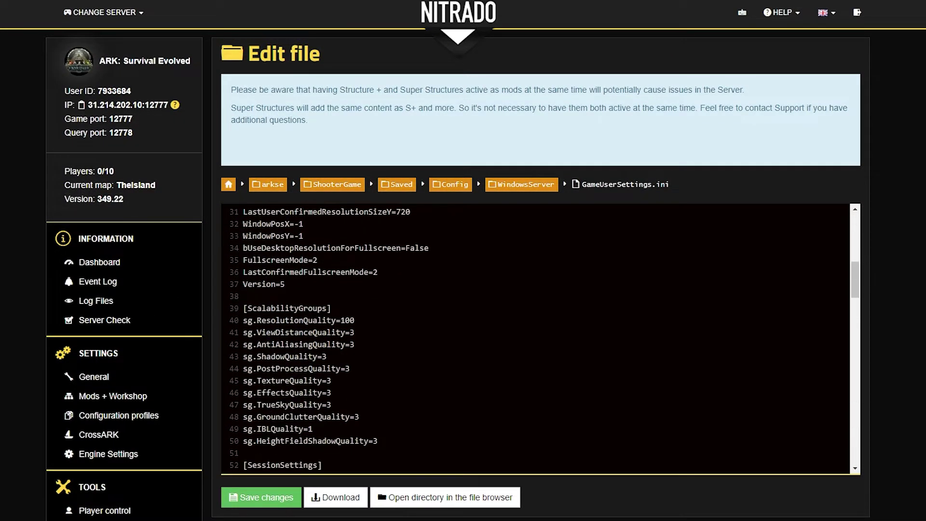
pyautogui.scroll(9, 535, 338)
pyautogui.scroll(-1, 535, 338)
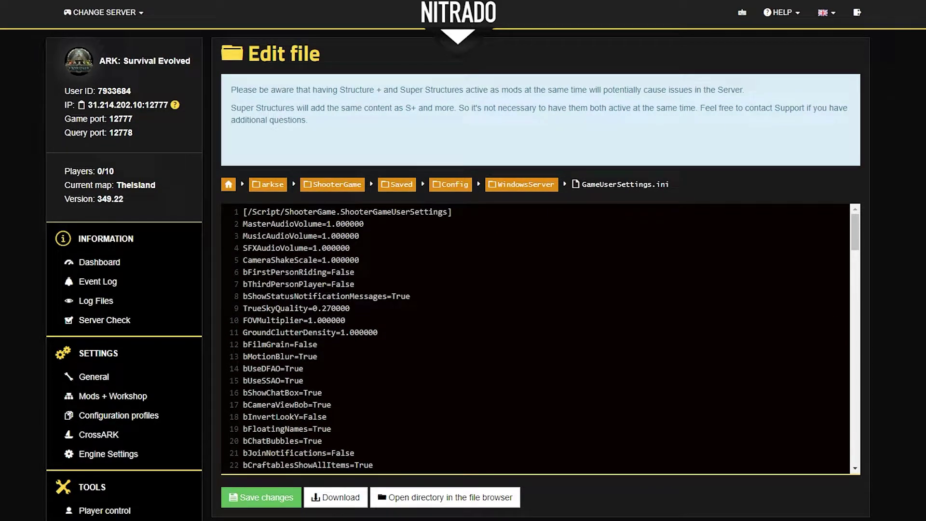
pyautogui.scroll(-1, 377, 272)
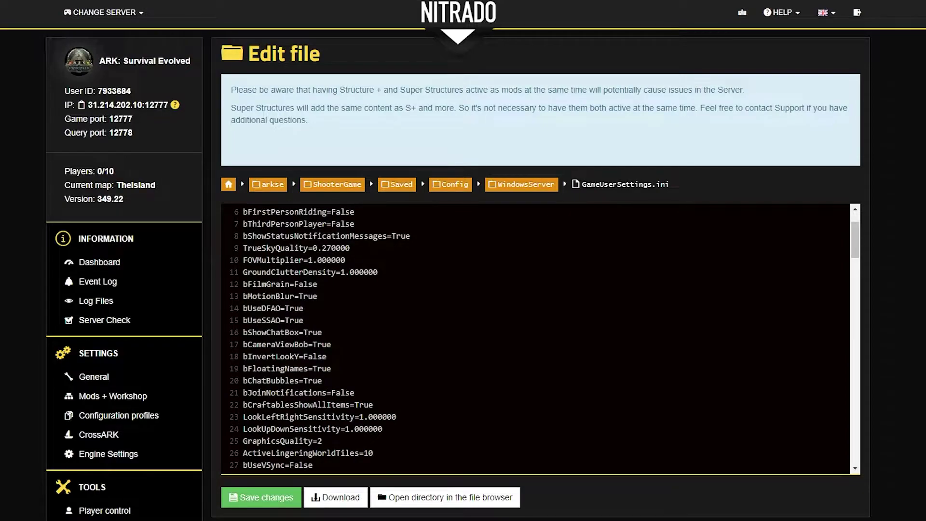
pyautogui.scroll(-2, 540, 338)
pyautogui.scroll(-1, 535, 338)
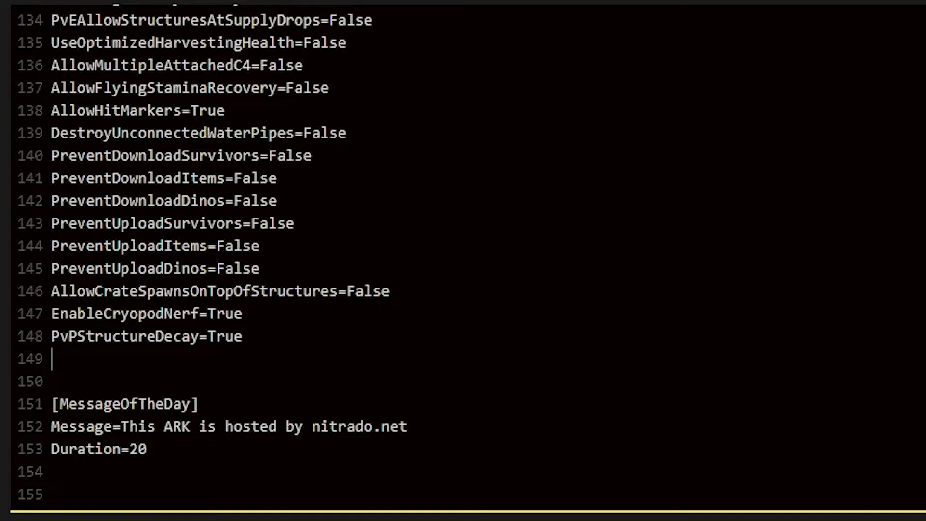
# Add LevelExperienceRampOverrides from level 1 at 25 XP through level 150 at 38000, and save.
pyautogui.write('LevelE')
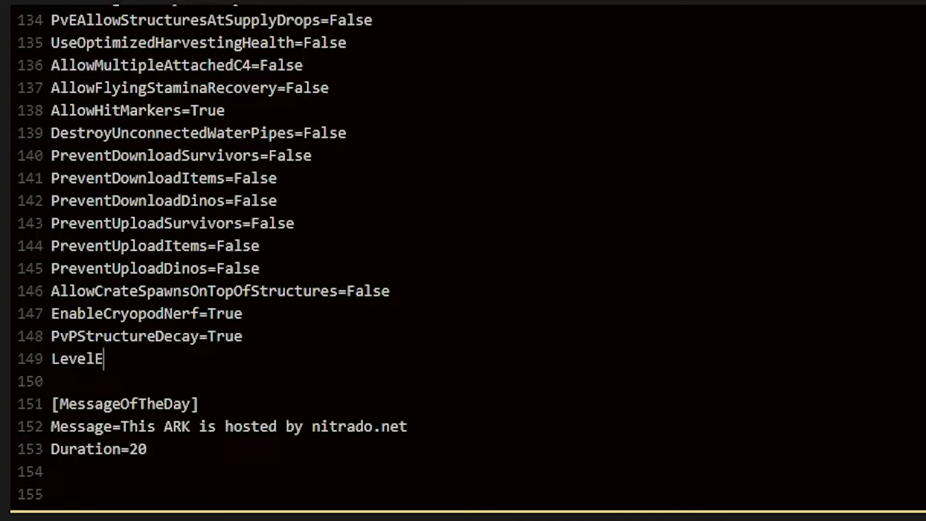
pyautogui.write('xperienceR')
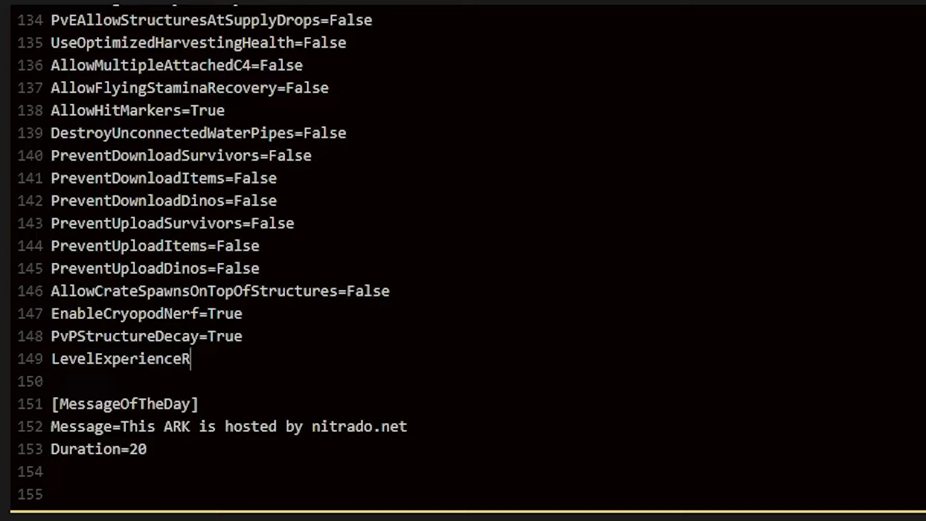
pyautogui.write('ampOverrides')
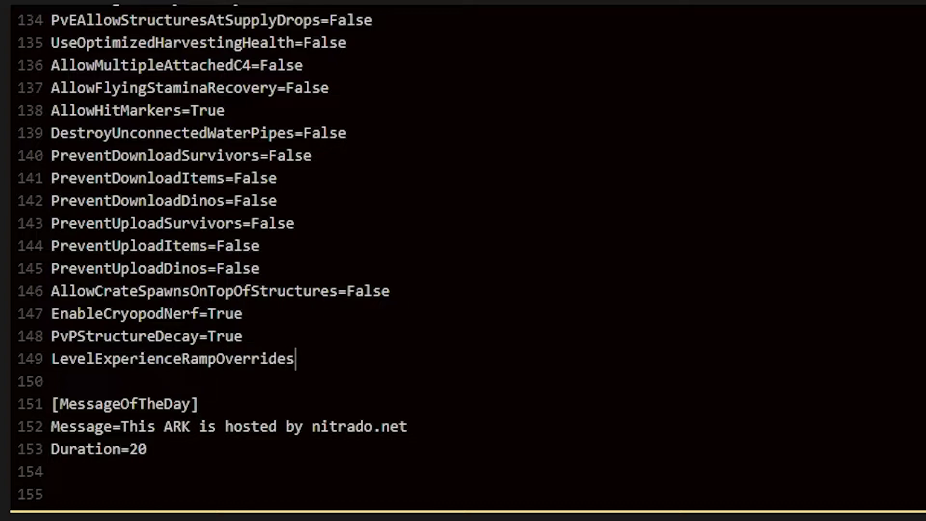
pyautogui.write('=')
pyautogui.press('Return')
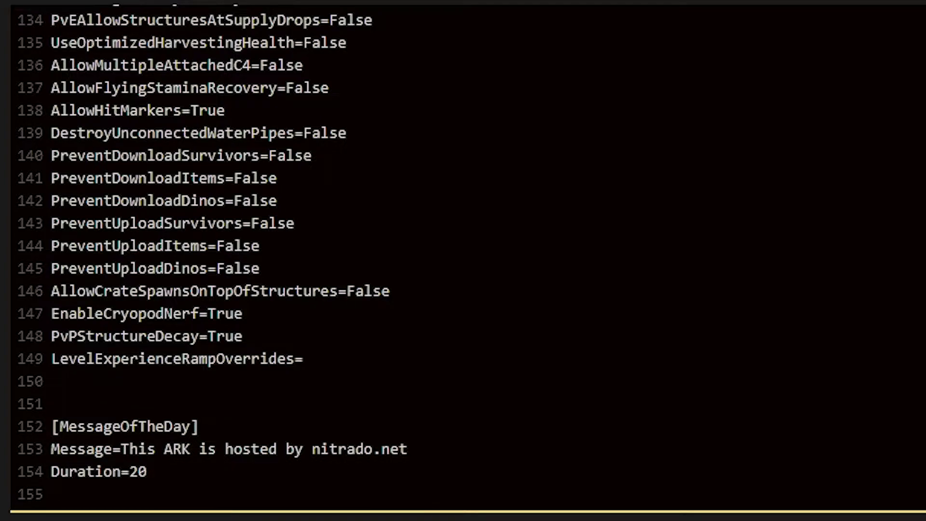
pyautogui.write('(Experience')
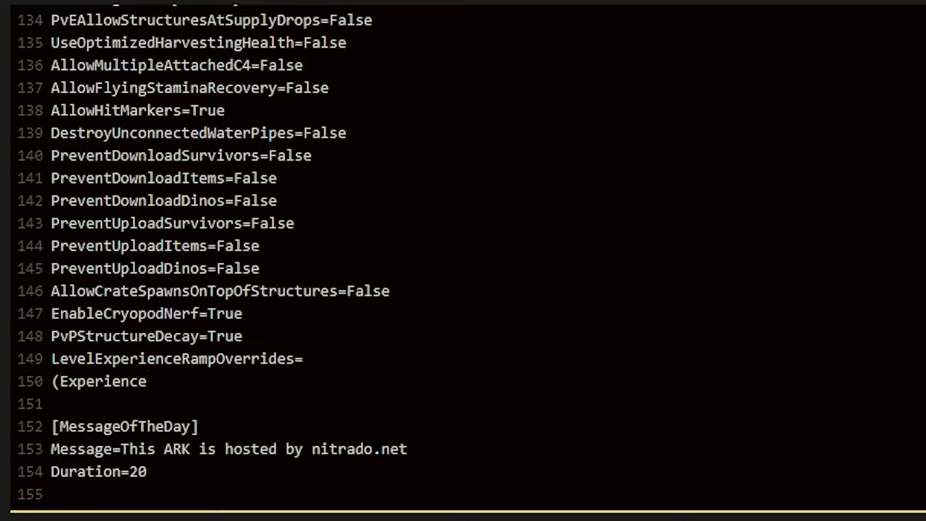
pyautogui.write('Points')
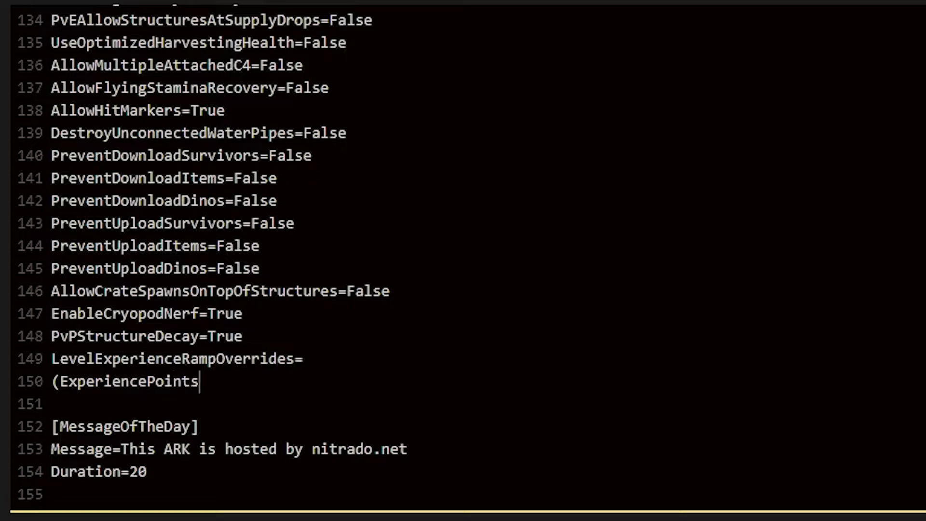
pyautogui.write('ForLevel')
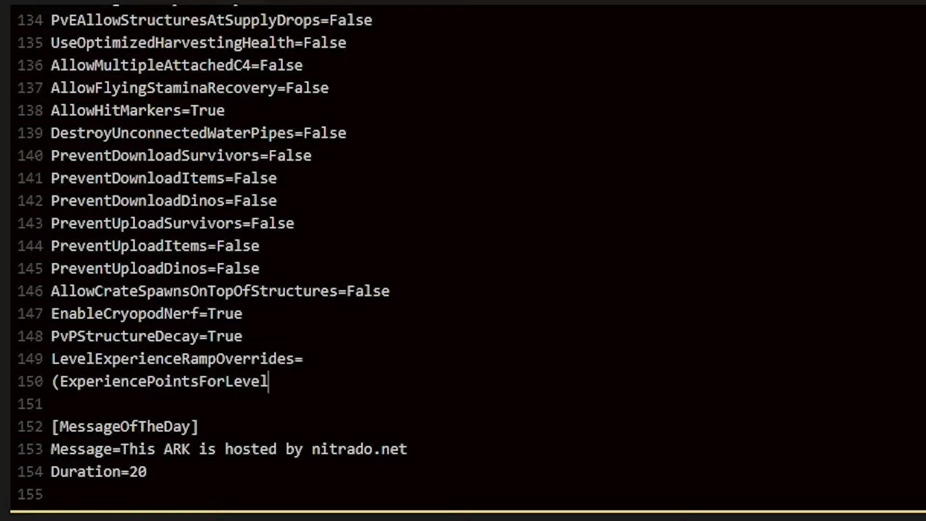
pyautogui.write('[1]=25,')
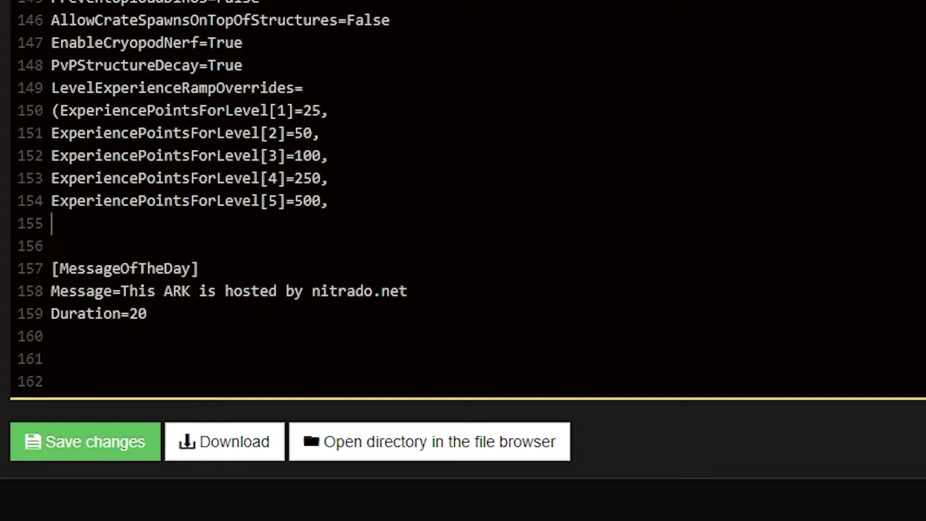
pyautogui.write('ExperiencePointsForLevel[148]=32000, ExperiencePointsForLevel[149]=34000, ExperiencePointsForLevel[150]=38000)')
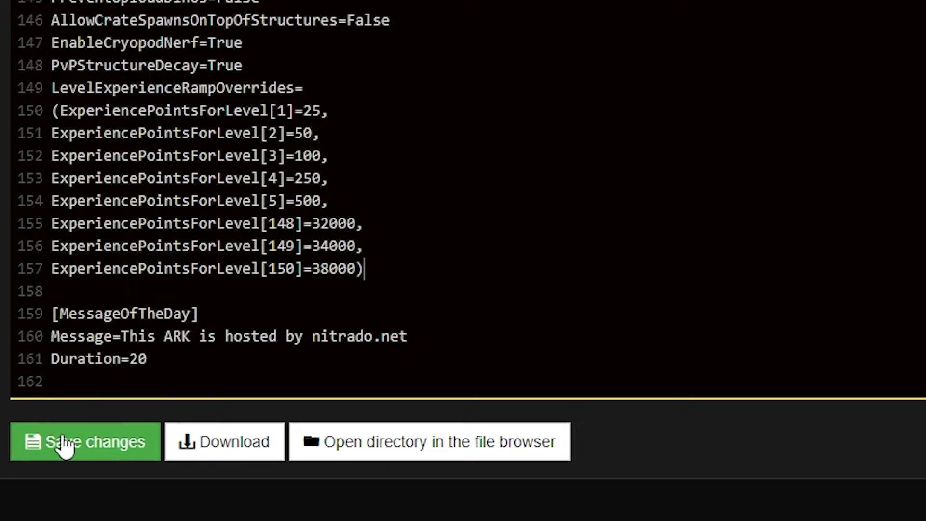
pyautogui.click(84, 457)
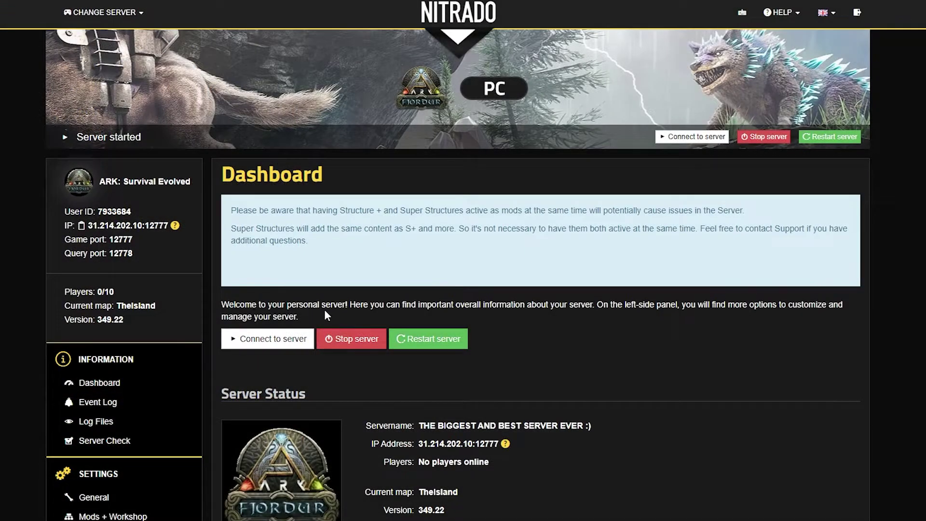
# Restart the ARK server, leaving the player message empty.
pyautogui.click(435, 343)
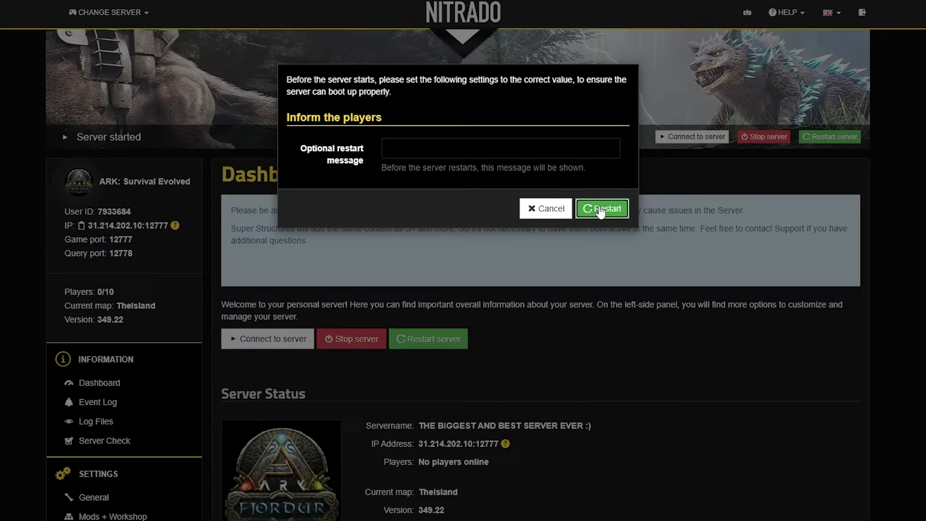
pyautogui.click(599, 209)
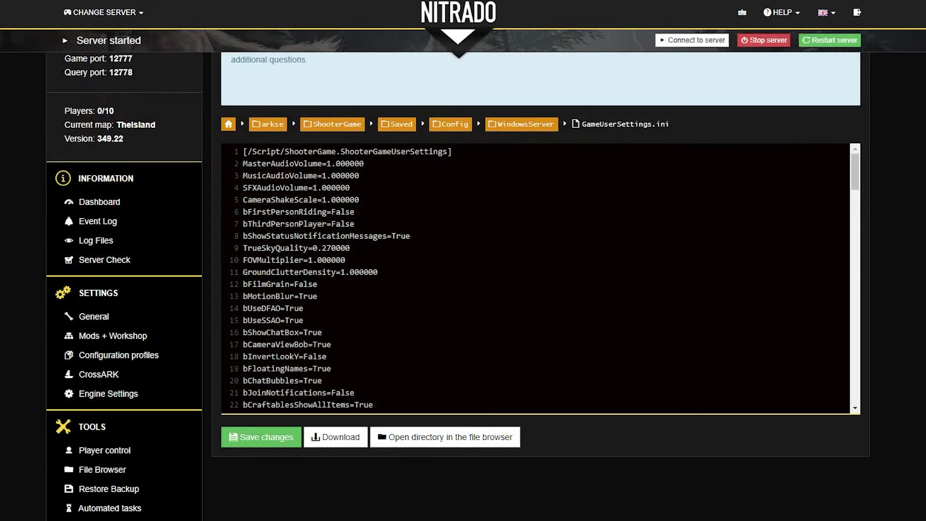
# Scroll up and down through GameUserSettings.ini to review its settings.
pyautogui.scroll(3, 482, 289)
pyautogui.scroll(-5, 536, 337)
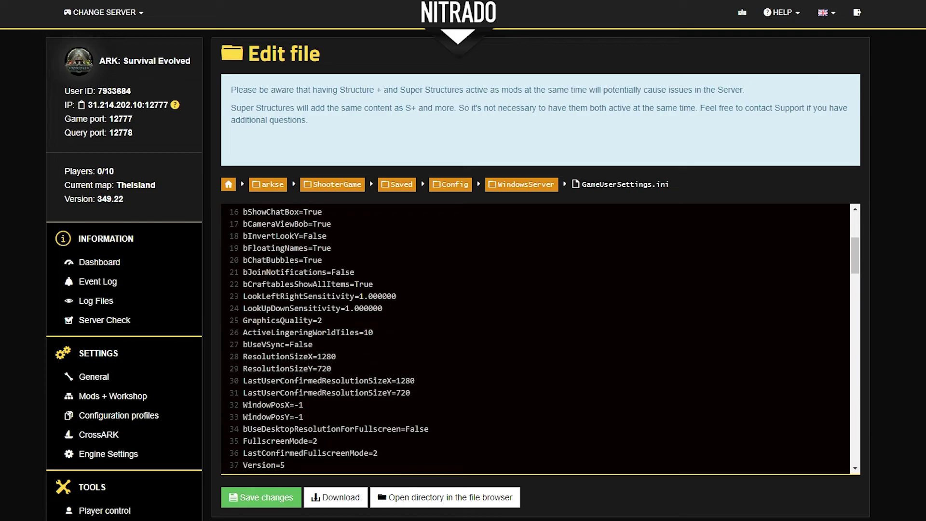
pyautogui.scroll(-5, 535, 337)
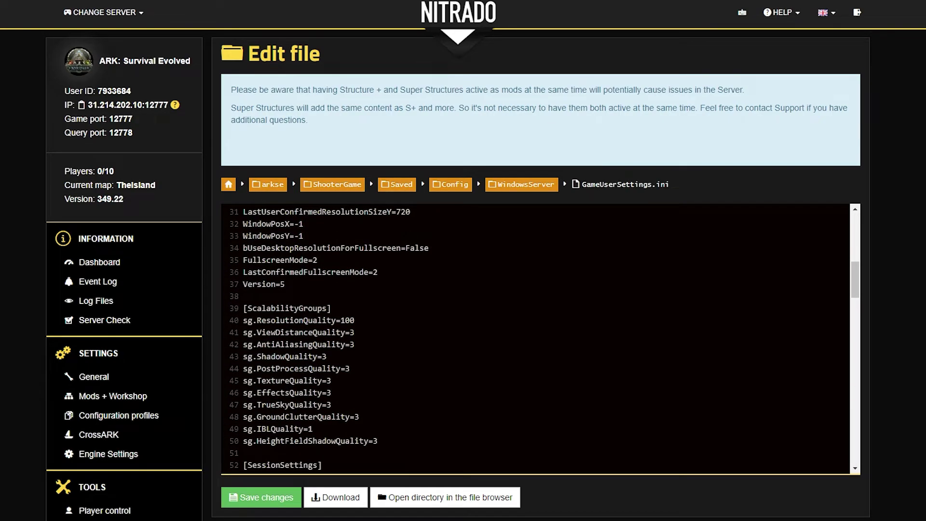
pyautogui.scroll(10, 535, 337)
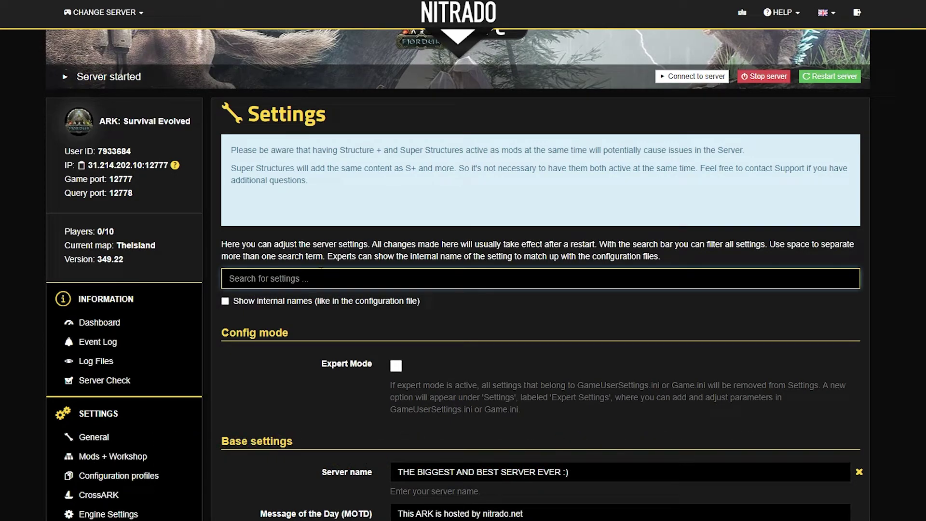
# Filter the settings list by searching for 'Difficulty'.
pyautogui.write('Difficulty')
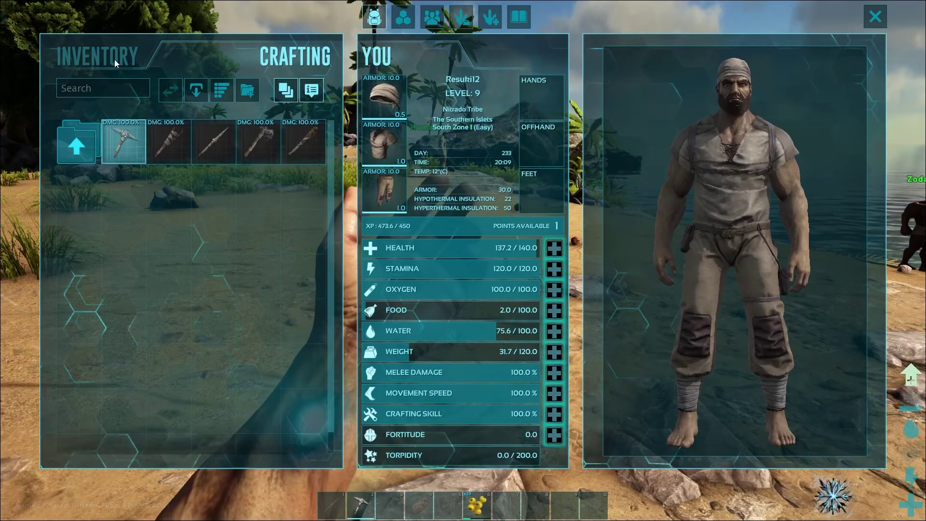
# Browse the Crafting folders into Structures, then close the inventory with the I key.
pyautogui.click(278, 60)
pyautogui.click(73, 133)
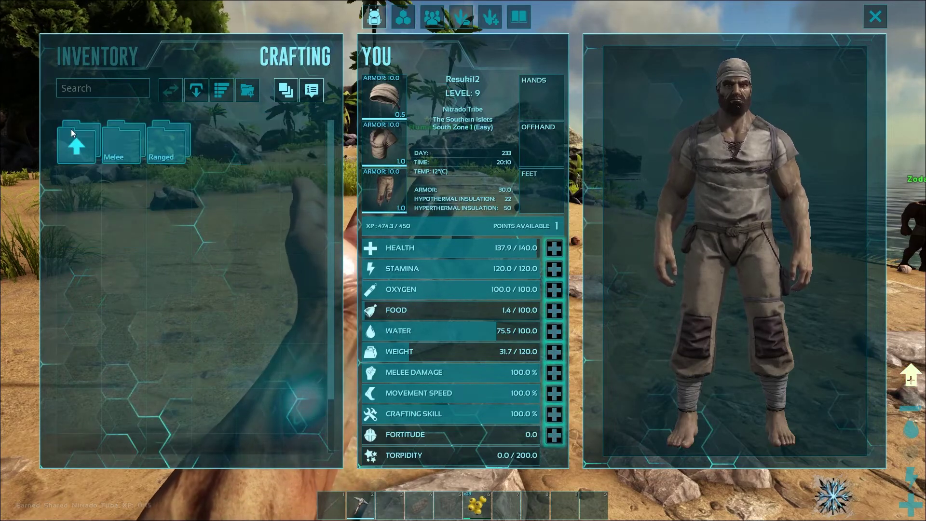
pyautogui.click(80, 143)
pyautogui.click(71, 141)
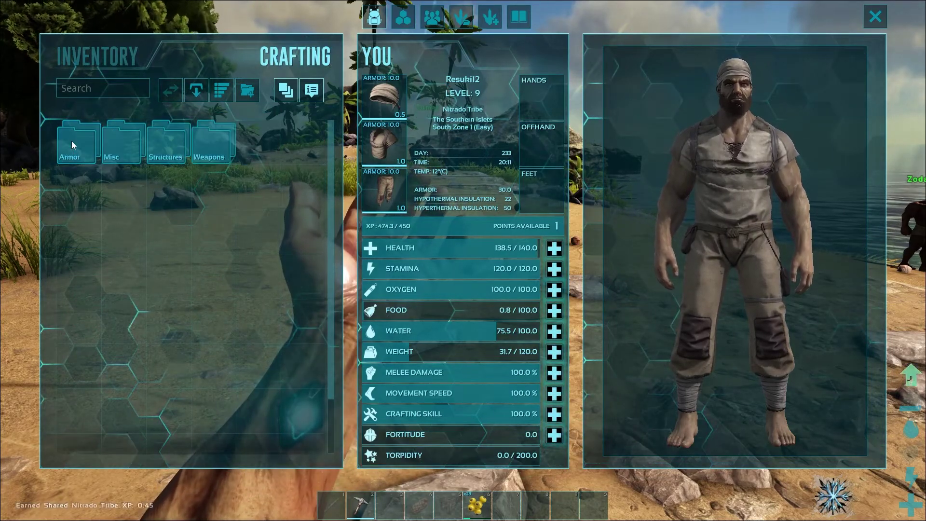
pyautogui.click(162, 139)
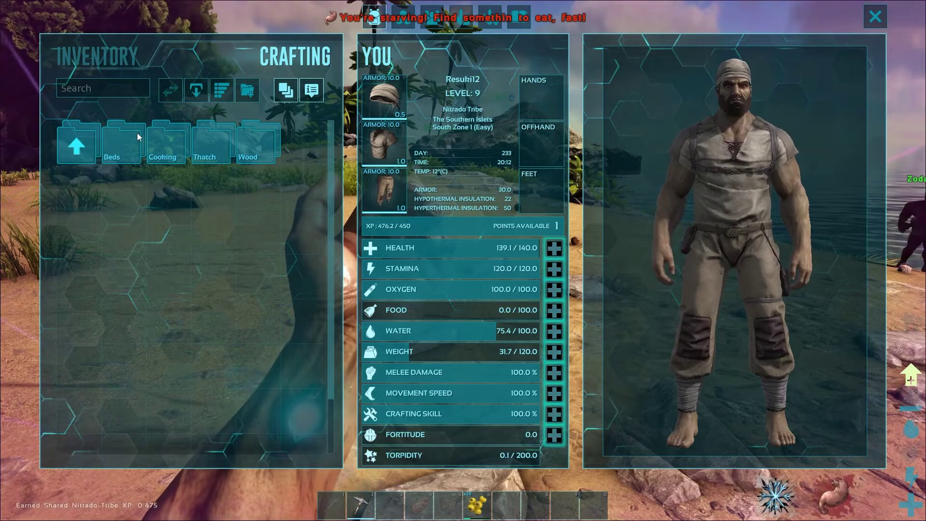
pyautogui.press('i')
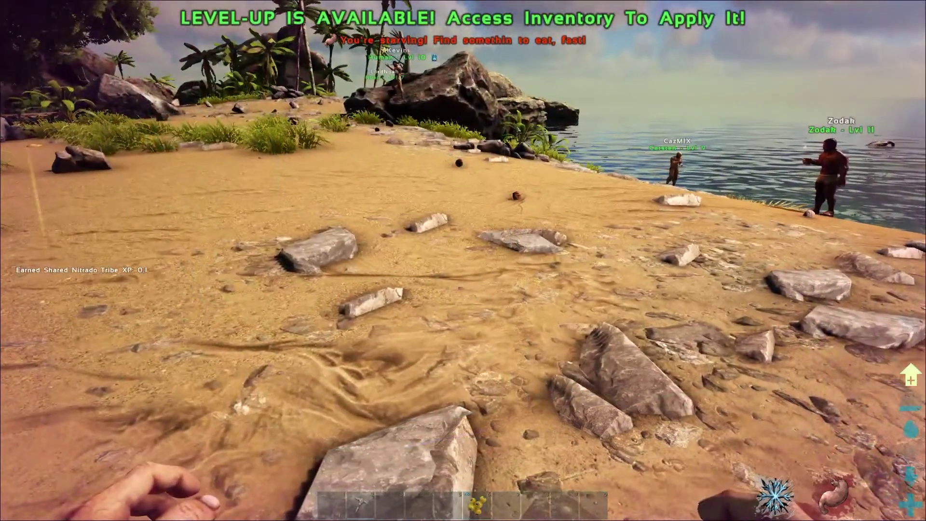